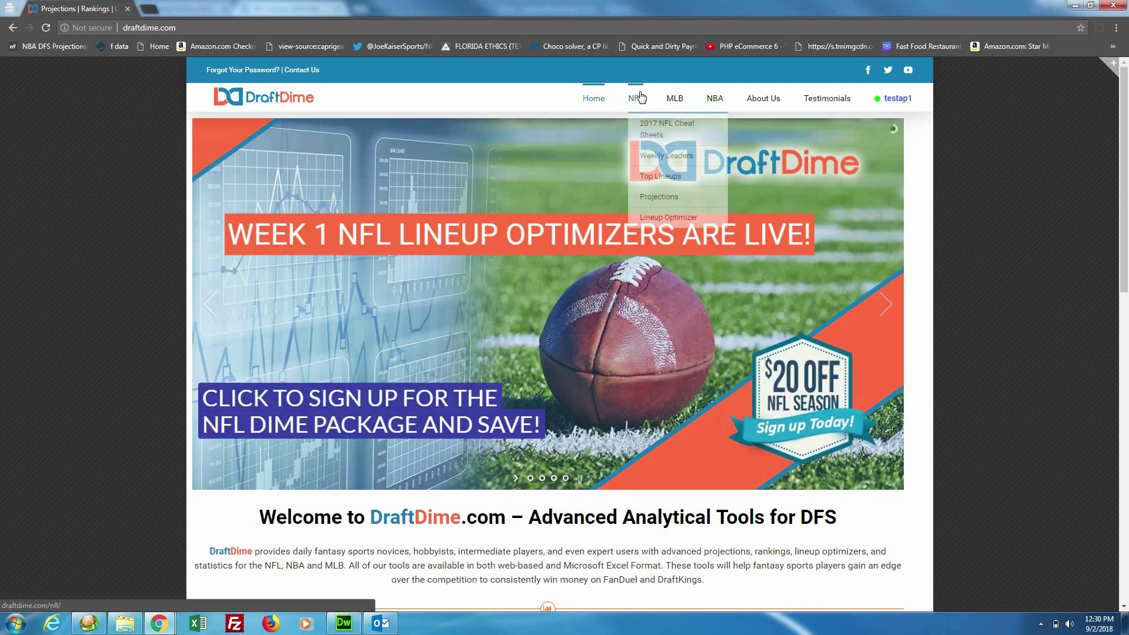
- Browse DraftDime's NFL and FanDuel optimizer pages, then open the DraftDime-NFL-OP-FD-Advanced workbook
left_click(678, 219)
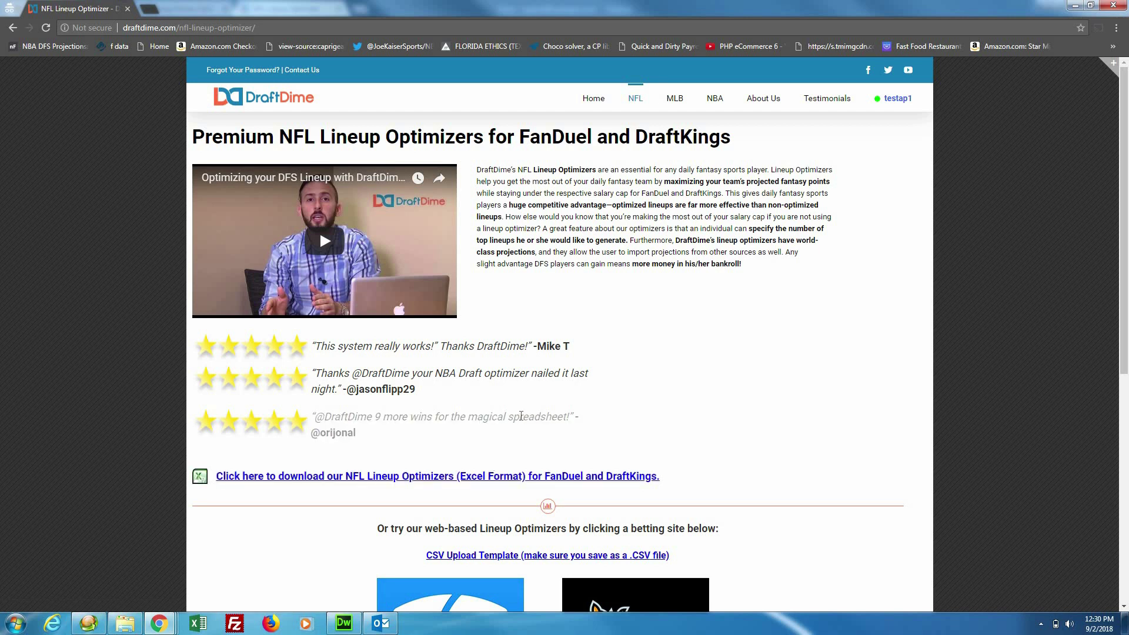
scroll(521, 416, "down", 1)
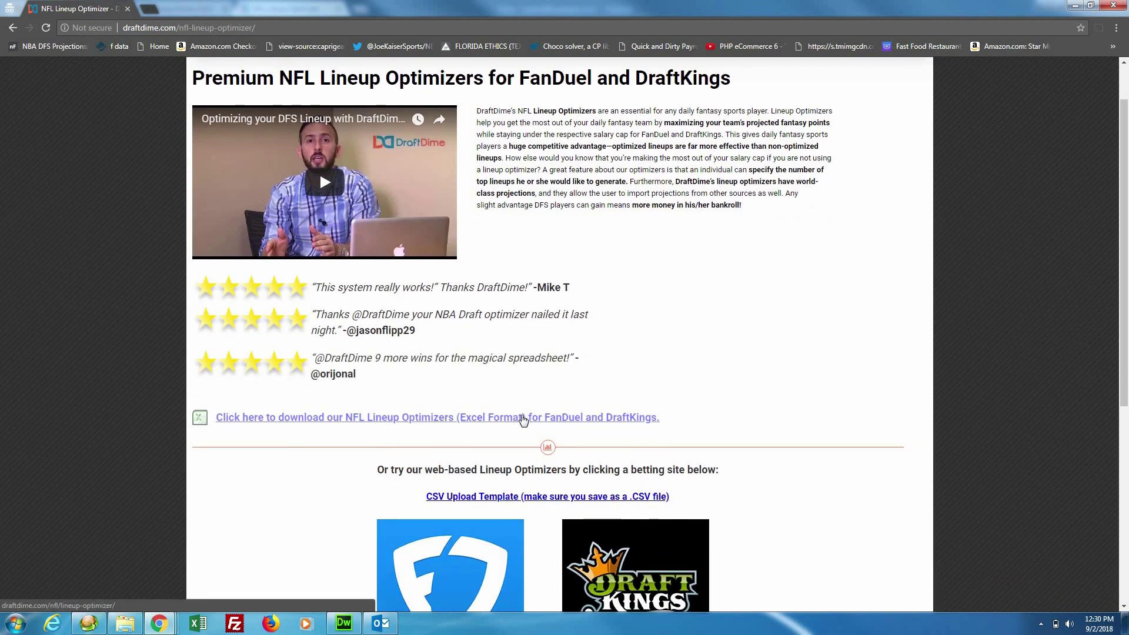
scroll(520, 424, "down", 2)
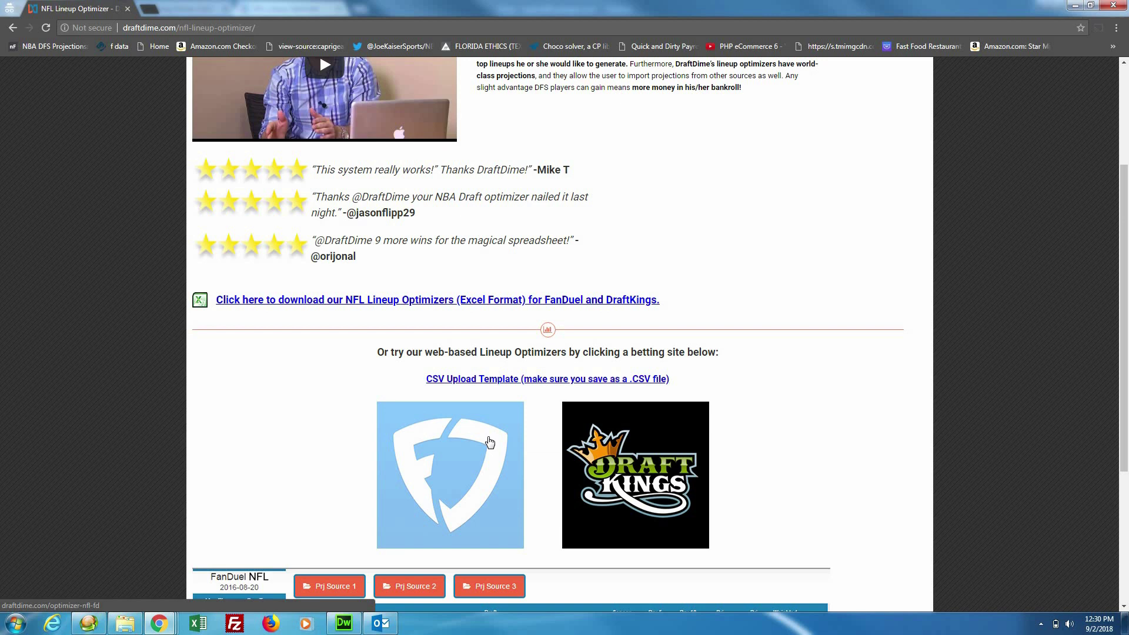
scroll(477, 424, "down", 1)
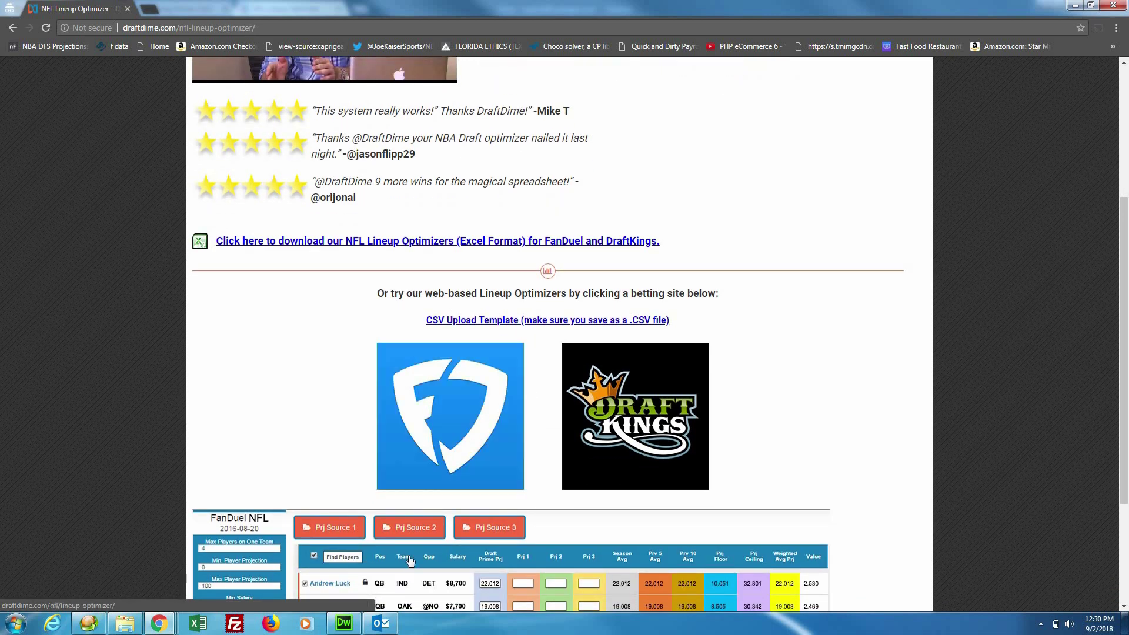
middle_click(433, 423)
scroll(310, 221, "up", 1)
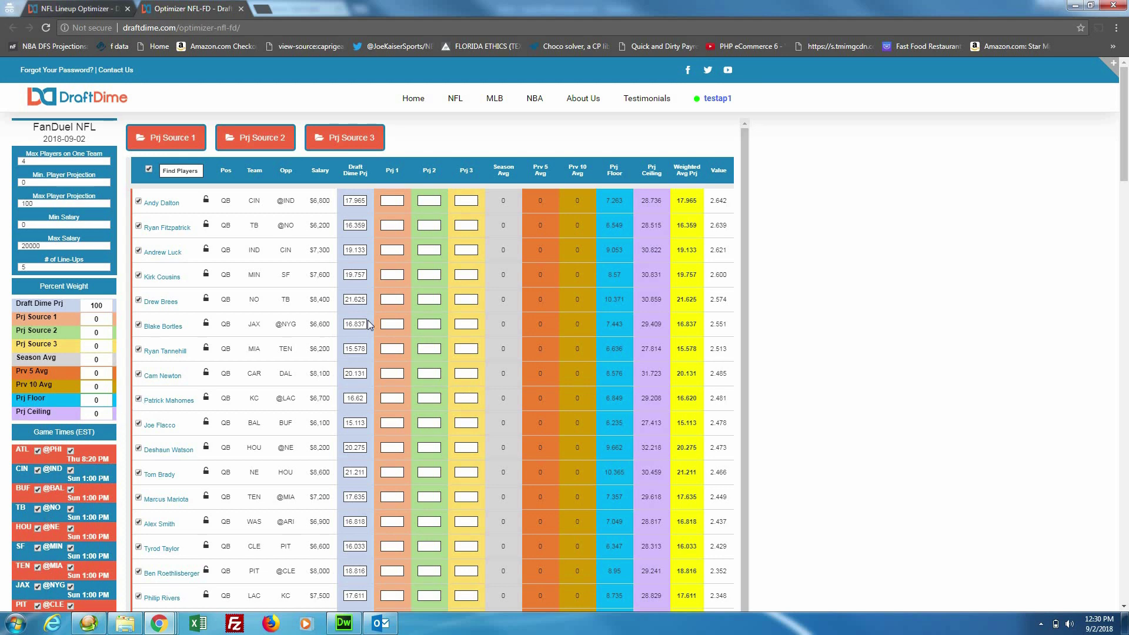
left_click(124, 623)
double_click(533, 201)
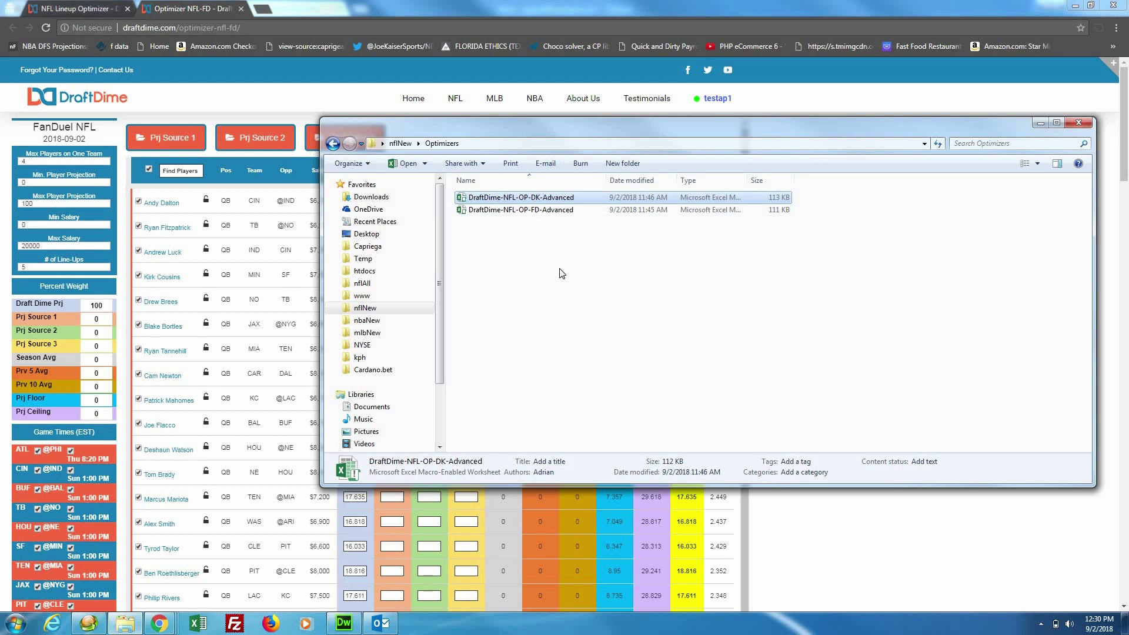
double_click(566, 211)
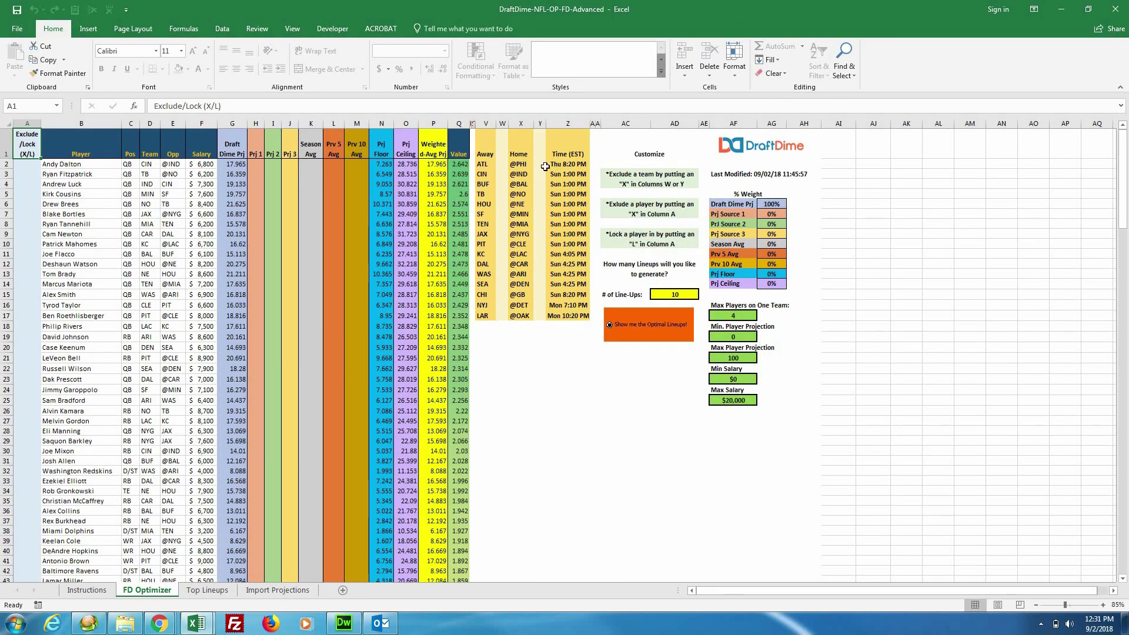
- Mark the ATL@PHI, CHI@GB, NYJ@DET and LAR@OAK games with x for exclusion
left_click(538, 164)
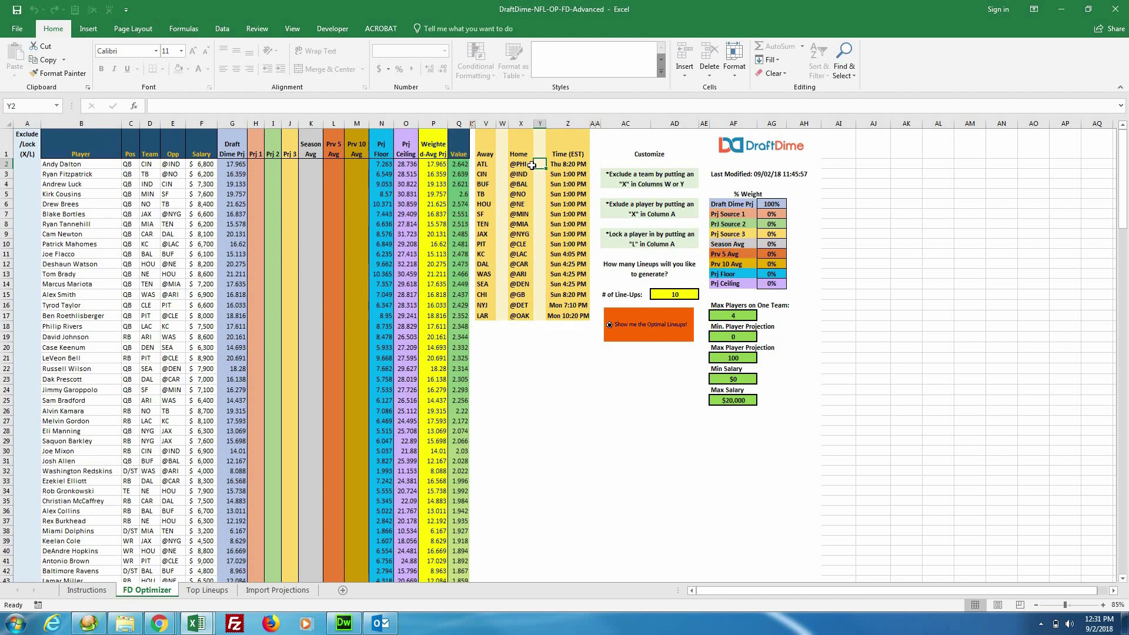
type("x")
left_click(501, 164)
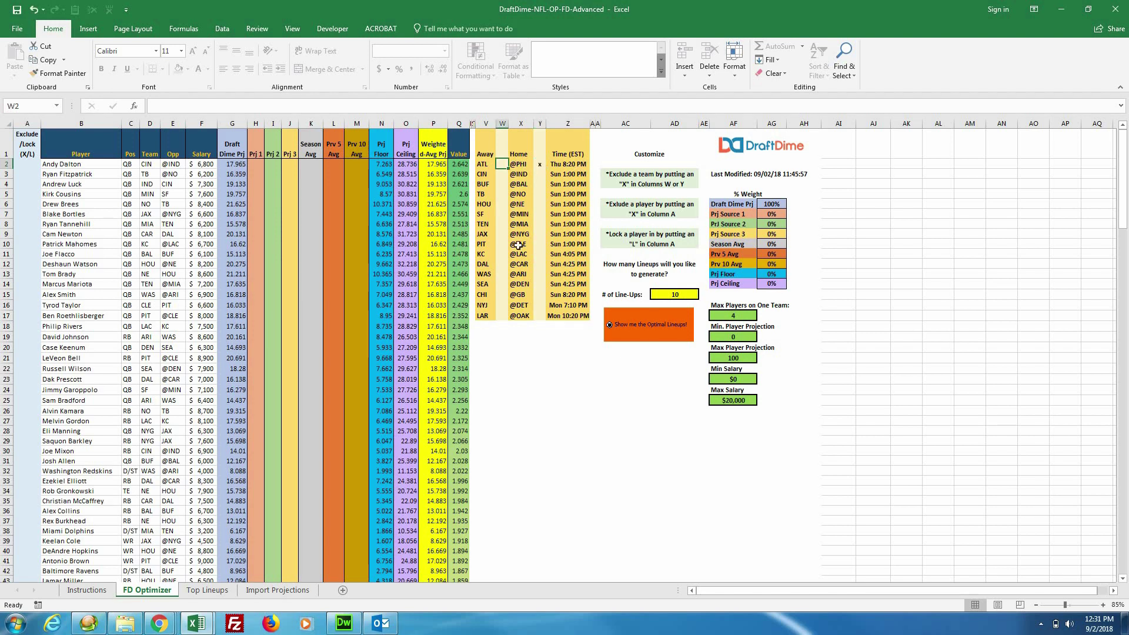
type("x")
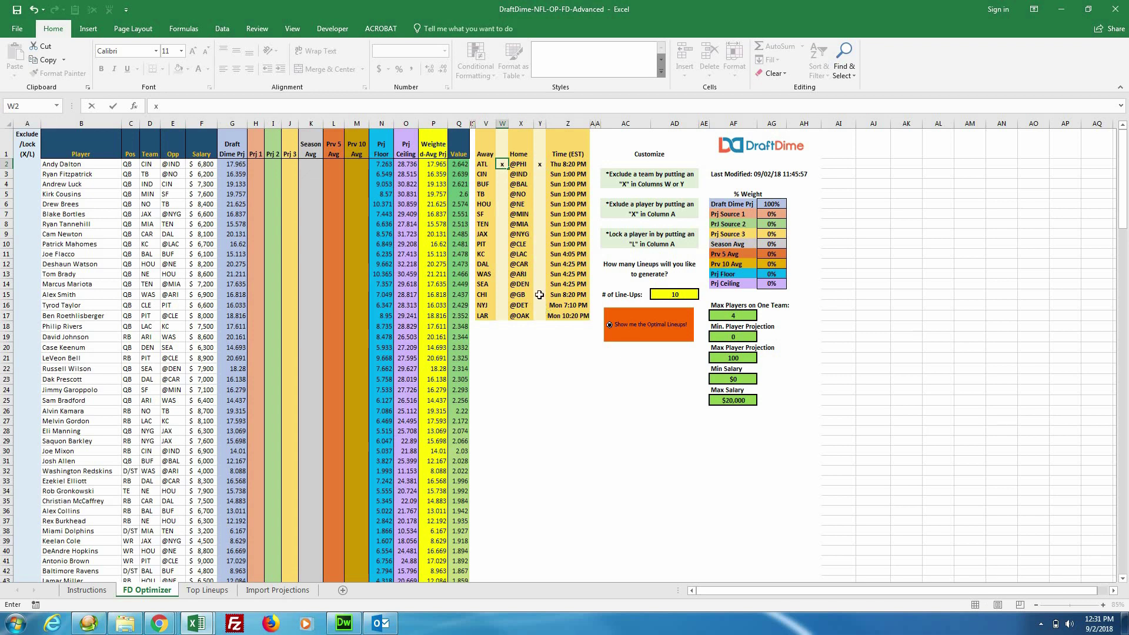
left_click(541, 294)
type("x")
left_click(504, 296)
type("x")
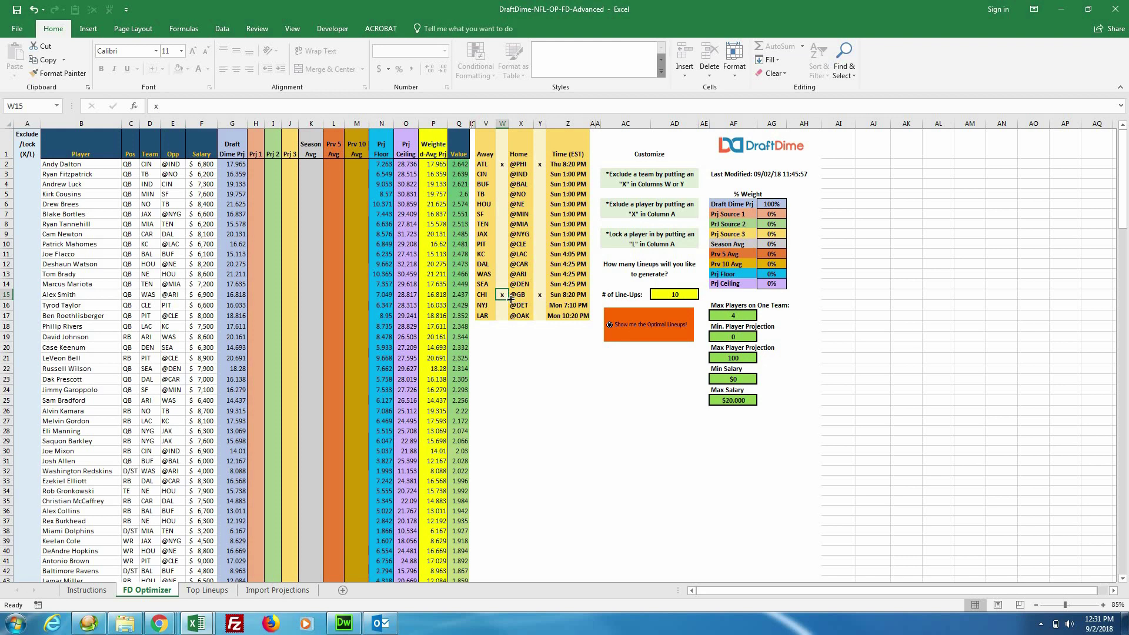
mouse_move(509, 300)
left_mouse_down()
mouse_move(509, 317)
mouse_move(541, 314)
left_mouse_up()
left_click(543, 300)
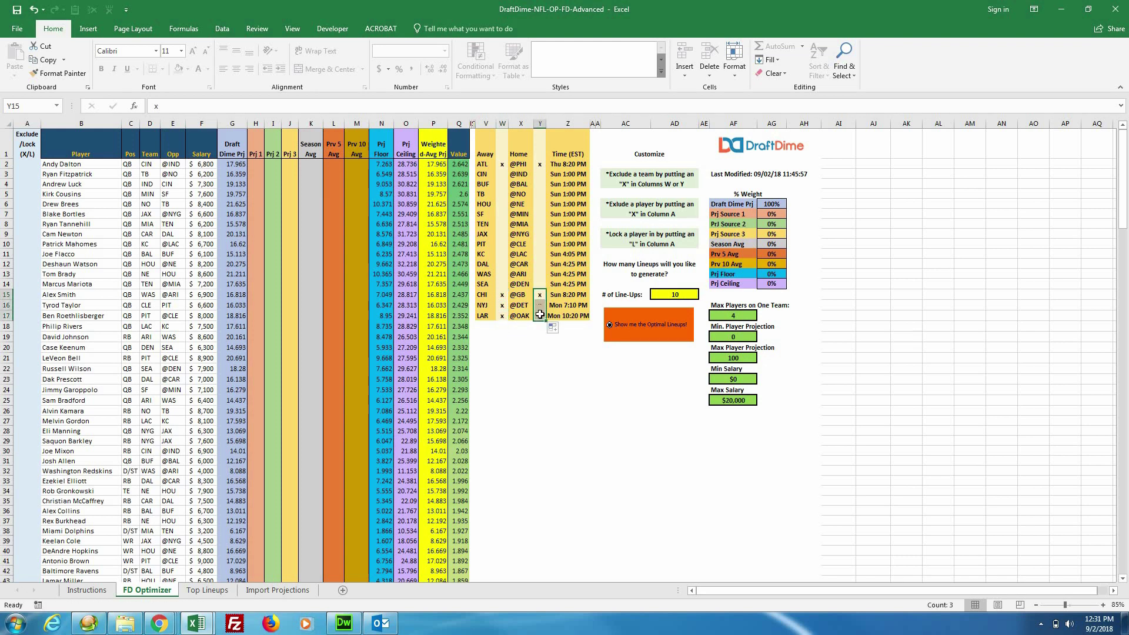
- Set the number of lineups to 3 and run the optimizer
left_click(672, 293)
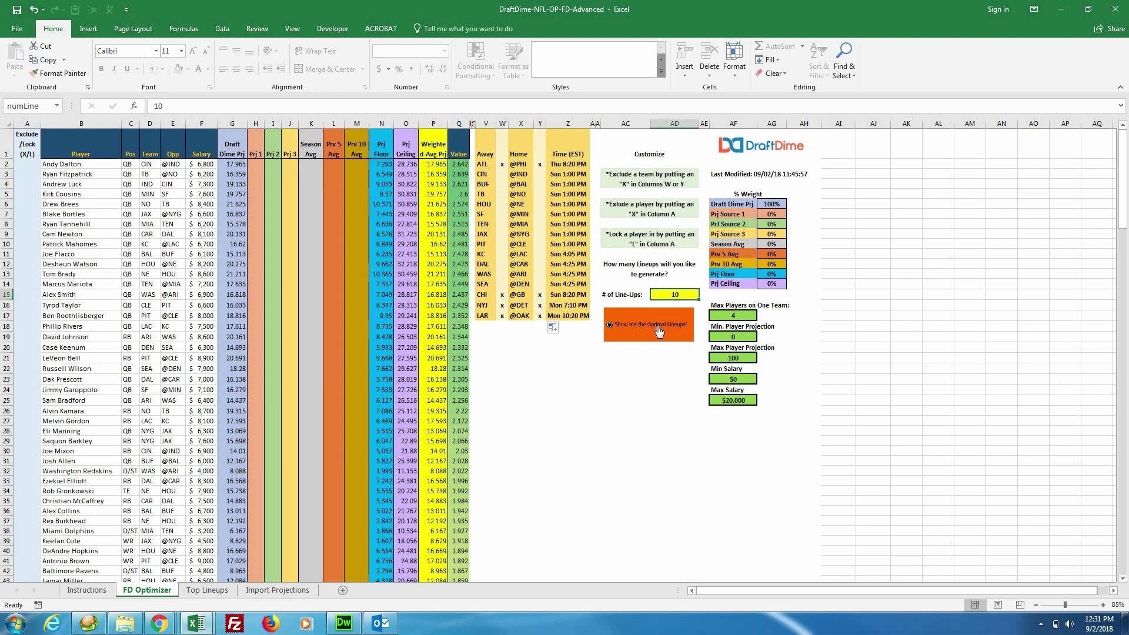
type("1")
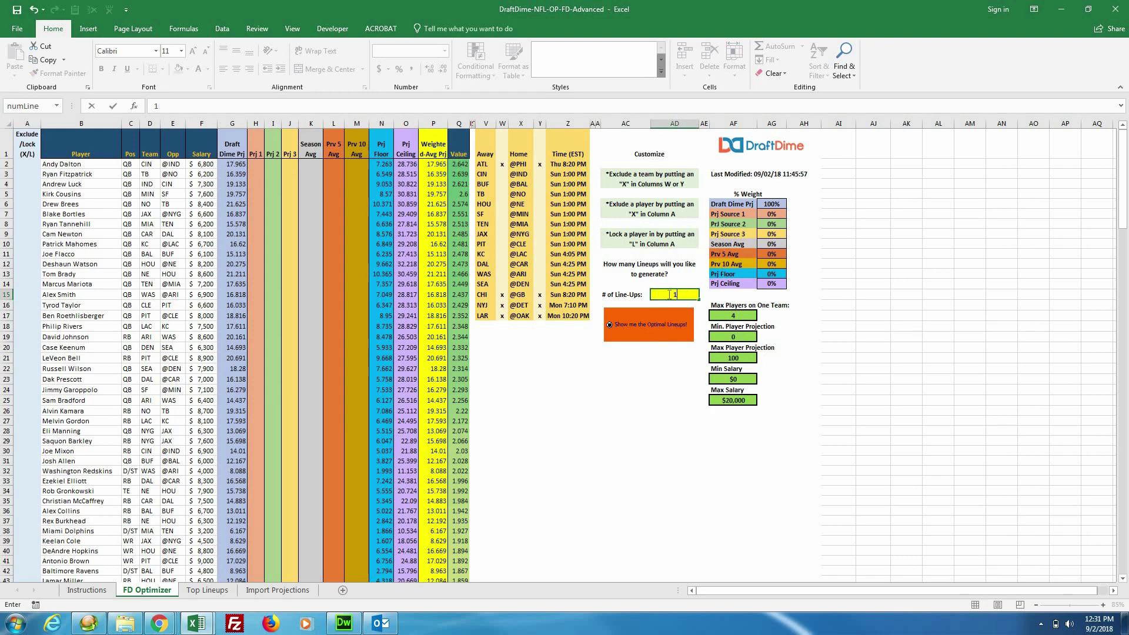
double_click(670, 294)
type("3")
left_click(649, 336)
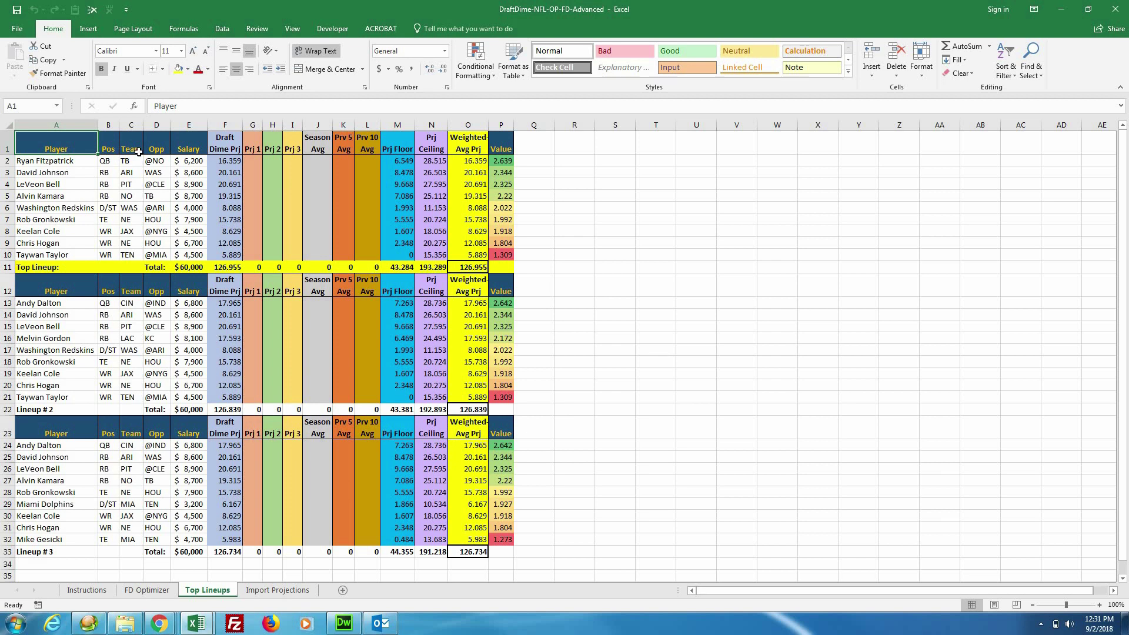
- Review the top FanDuel lineup: Fitzpatrick, the three running backs, Gronkowski and the receivers
left_click_drag(62, 146, 500, 258)
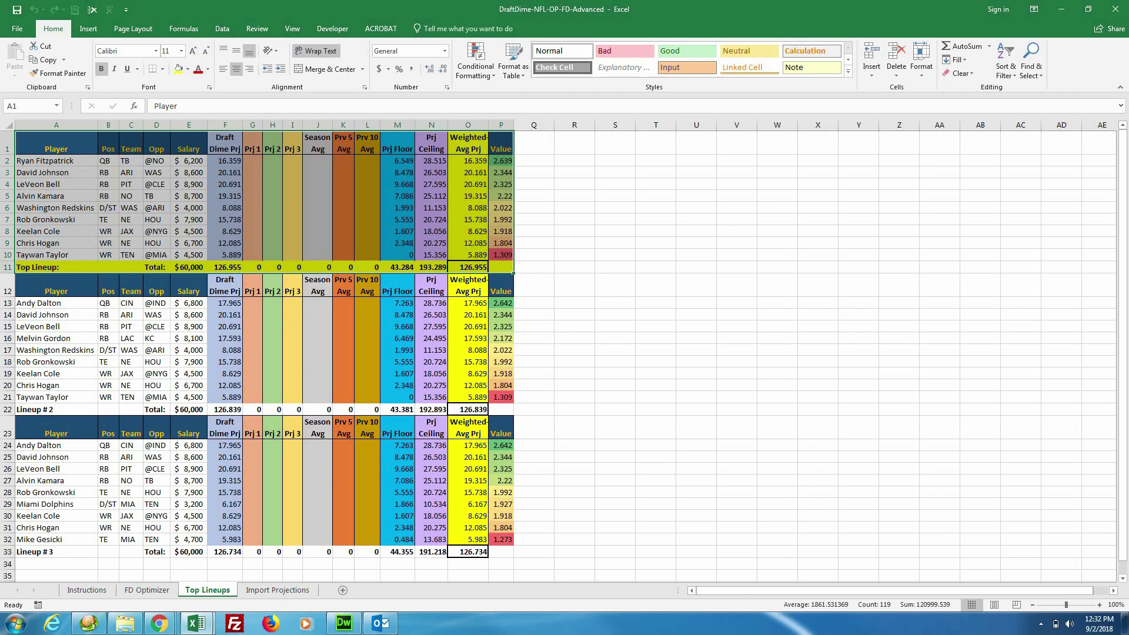
left_click(46, 173)
left_click_drag(46, 174, 41, 196)
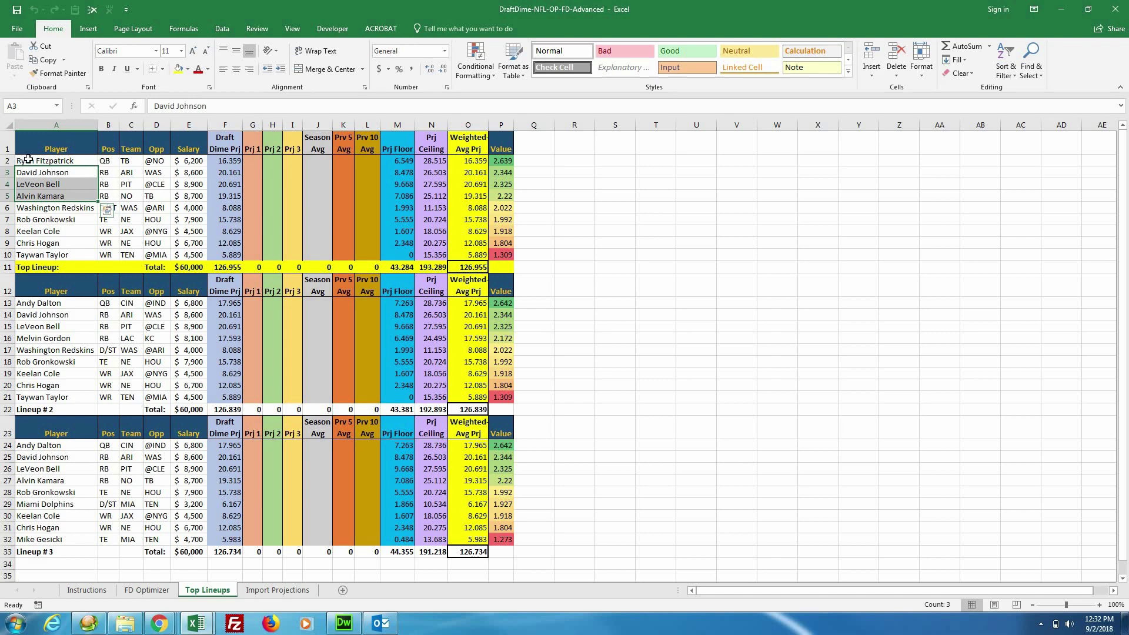
left_click_drag(19, 159, 496, 160)
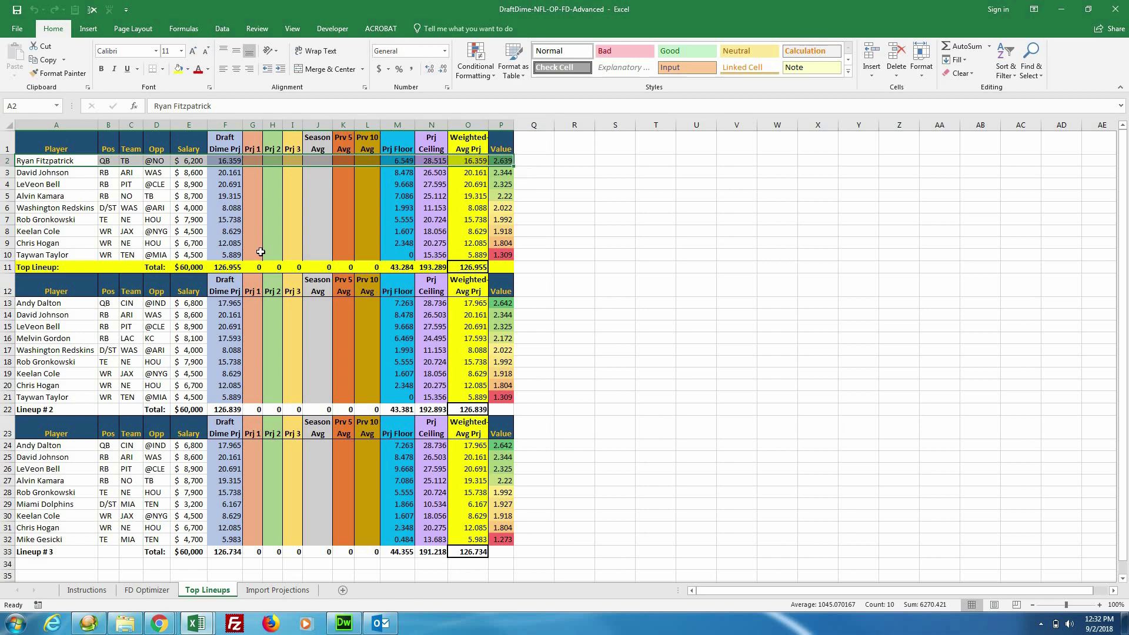
left_click_drag(57, 219, 222, 222)
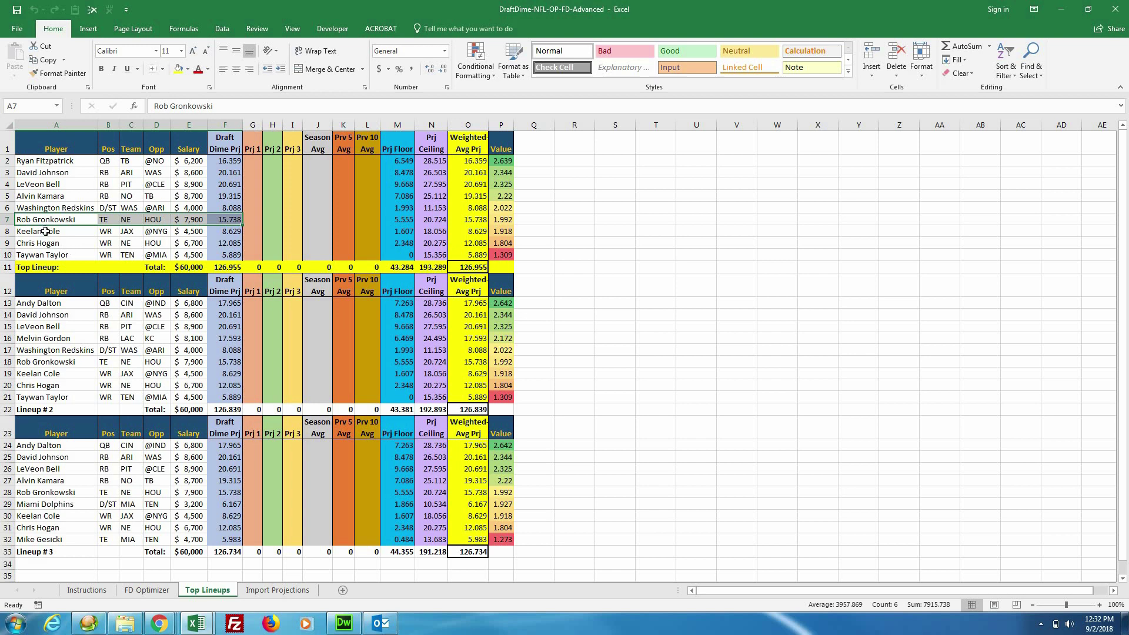
left_click_drag(45, 230, 44, 253)
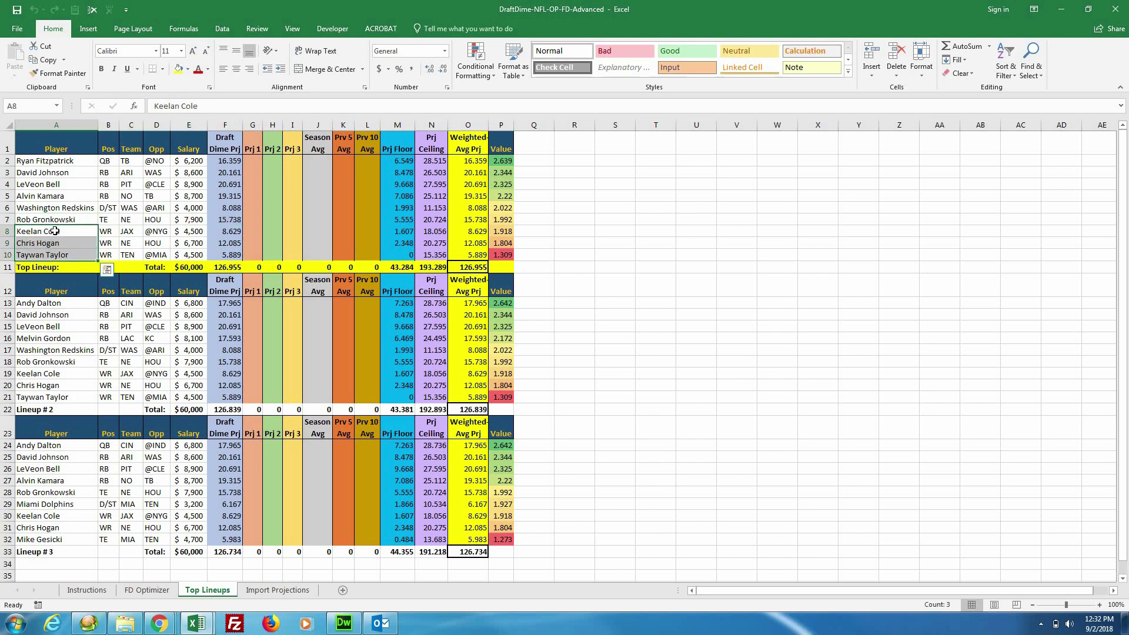
- Point out Chris Hogan, Taywan Taylor and the Redskins defense, then switch to the DraftKings workbook
left_click(55, 242)
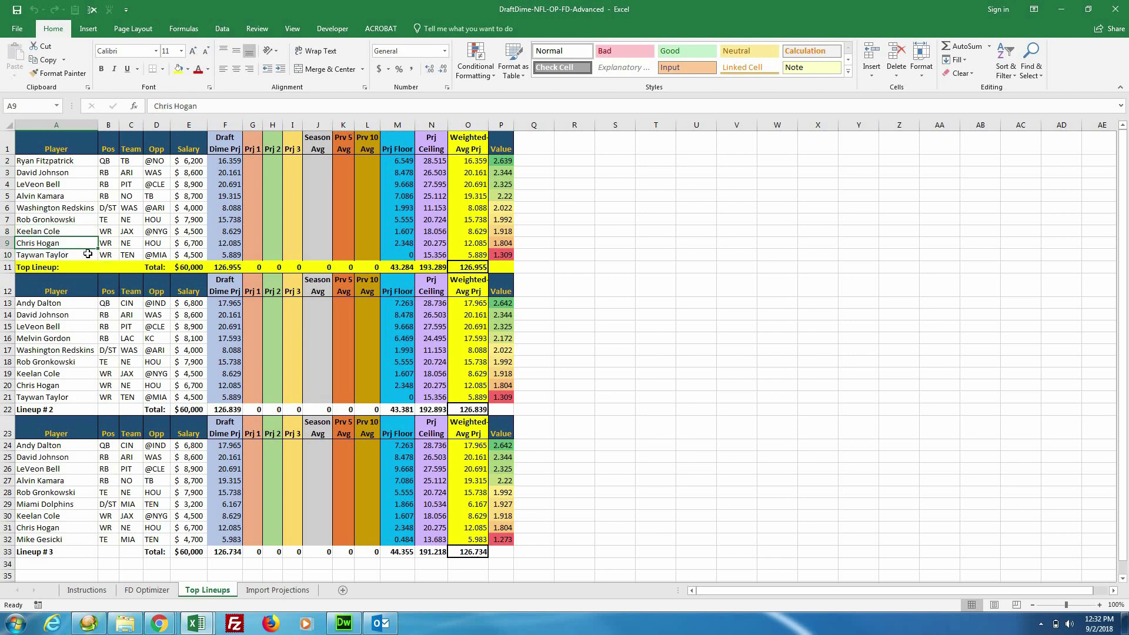
left_click(91, 255)
left_click_drag(102, 241, 93, 233)
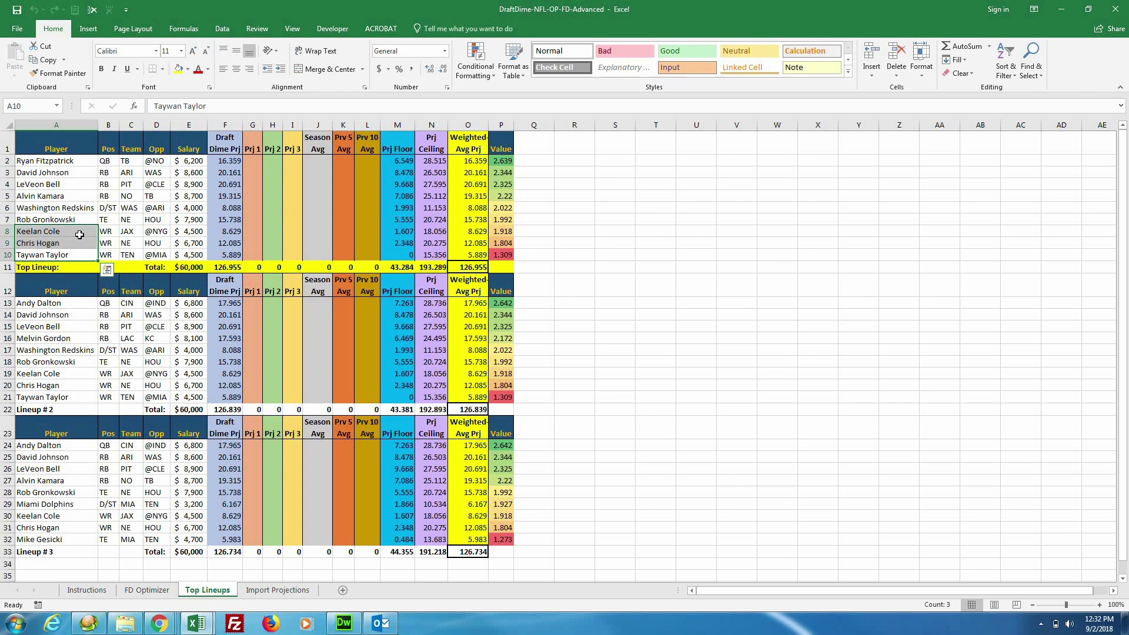
left_click(68, 208)
left_click_drag(103, 208, 108, 207)
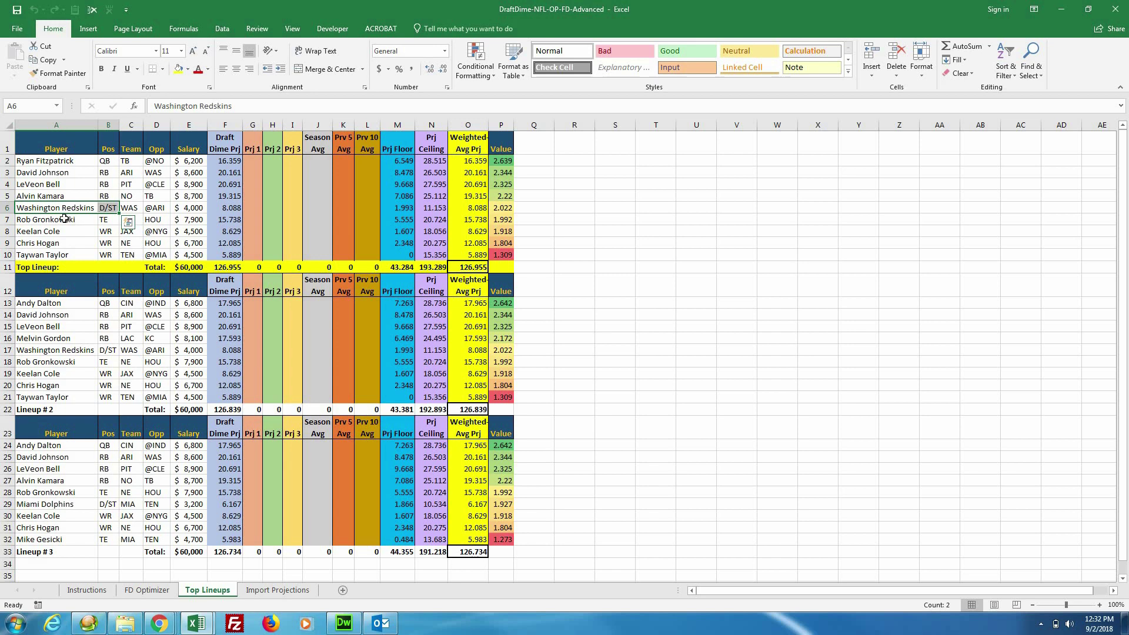
mouse_move(196, 624)
left_click(135, 543)
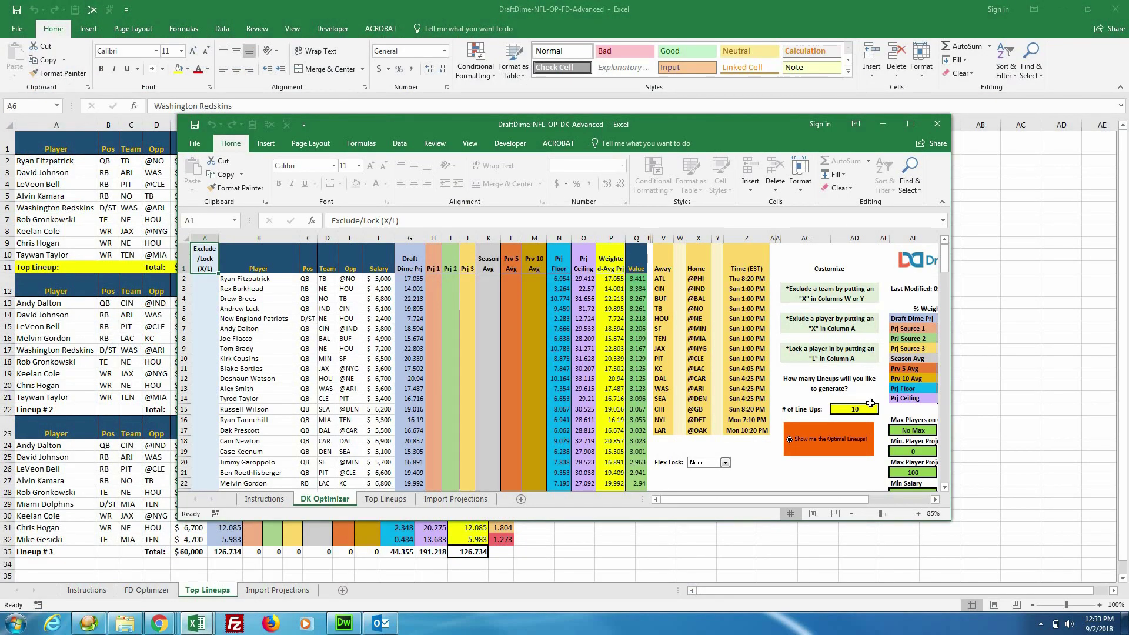
- Exclude LAR in W17, request 2 lineups, and run the DraftKings optimizer
left_click(679, 430)
type("x")
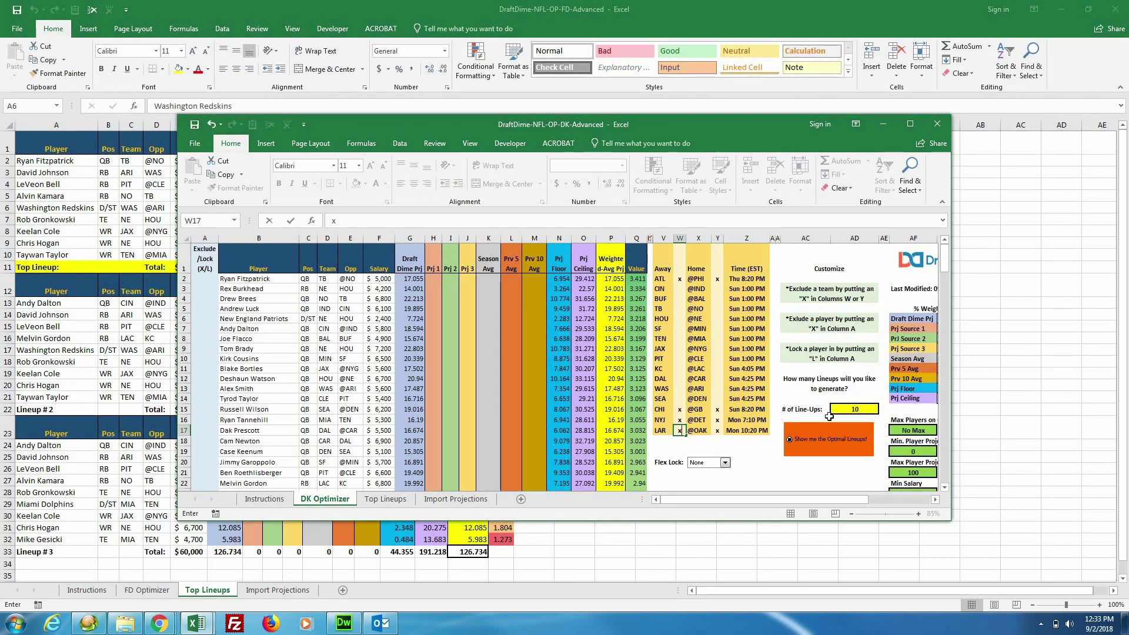
left_click(831, 411)
type("2")
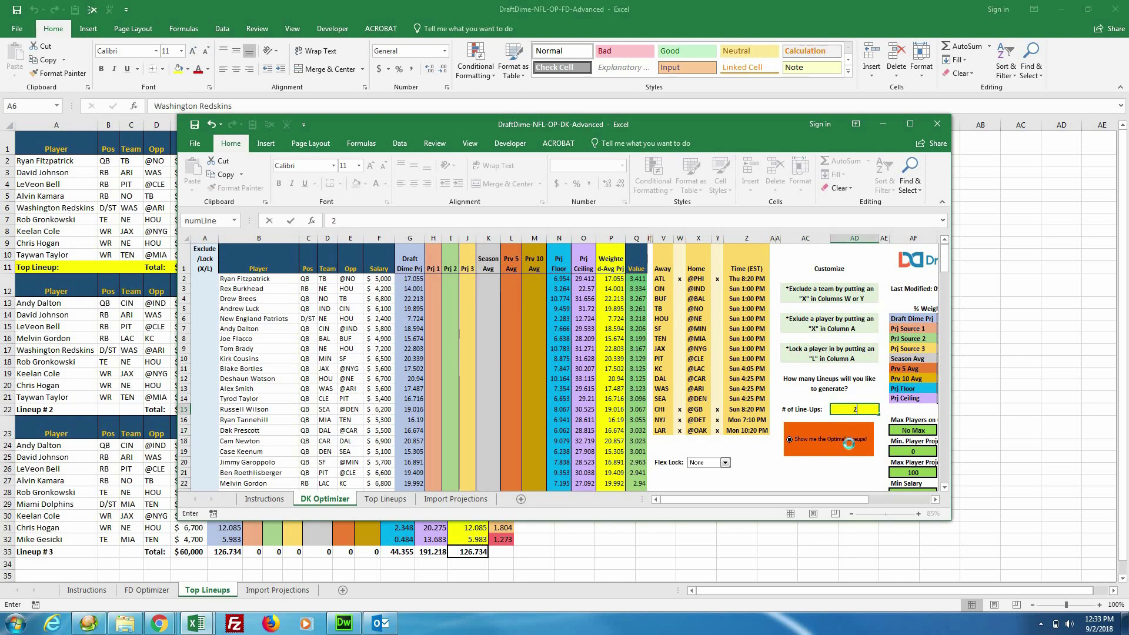
left_click(849, 443)
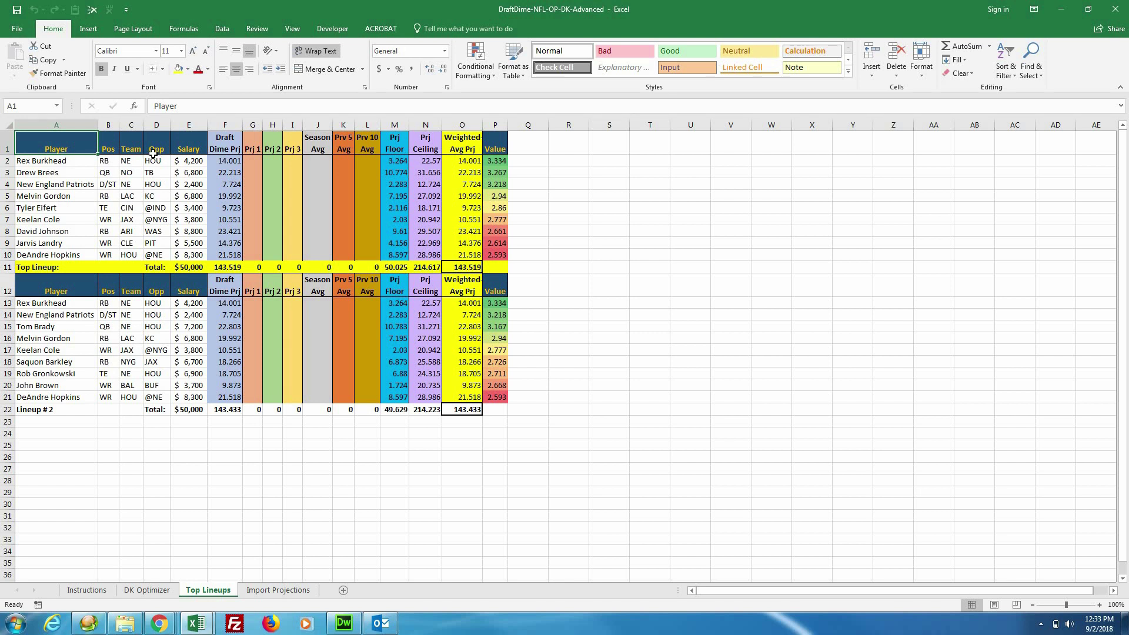
left_click_drag(88, 161, 216, 159)
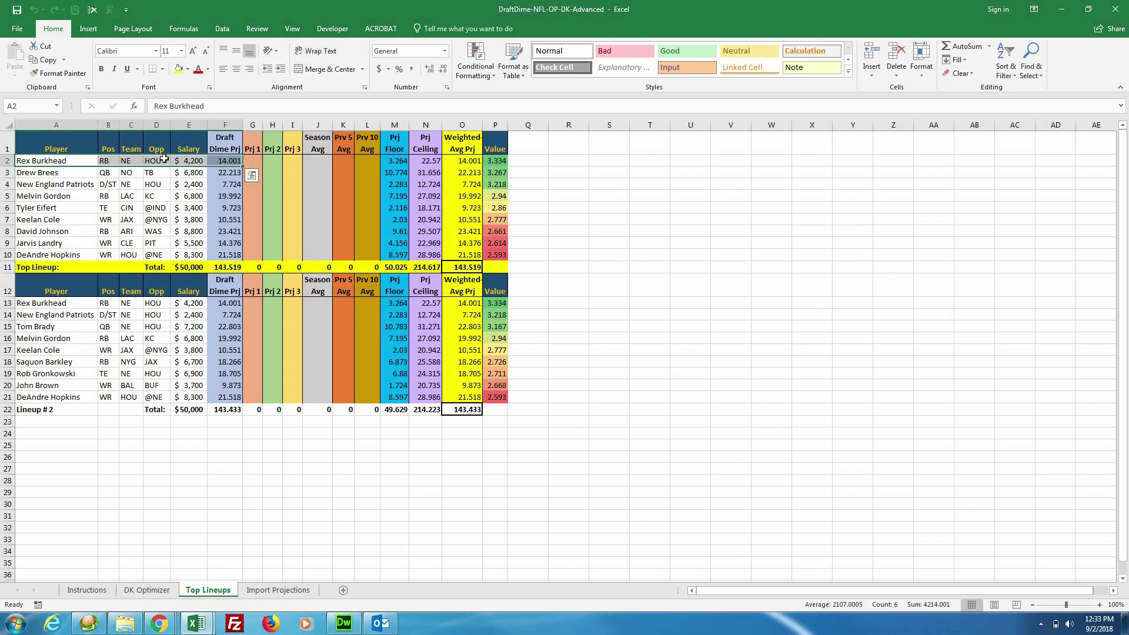
left_click(229, 165)
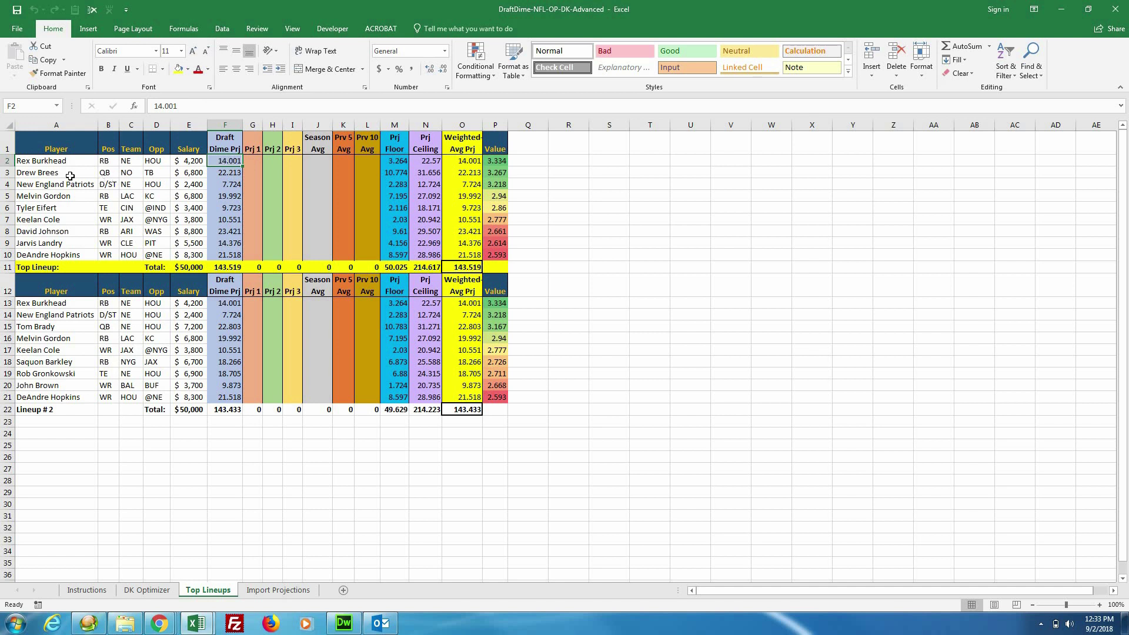
left_click_drag(69, 174, 229, 168)
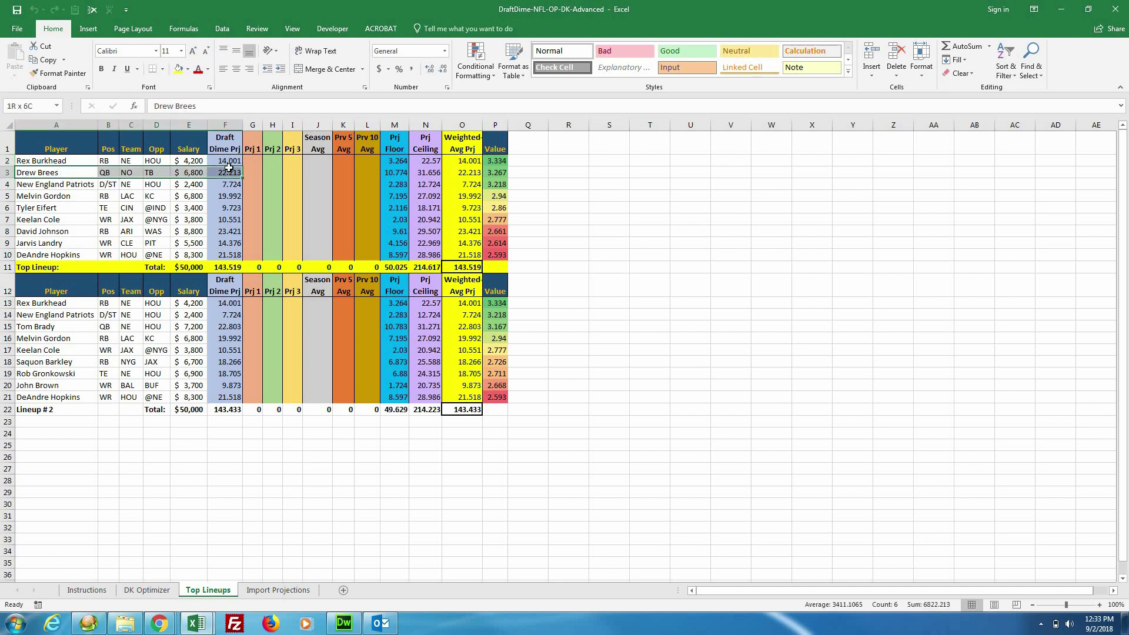
left_click(86, 184)
left_click(53, 218)
left_click(106, 219)
key("ctrl+v")
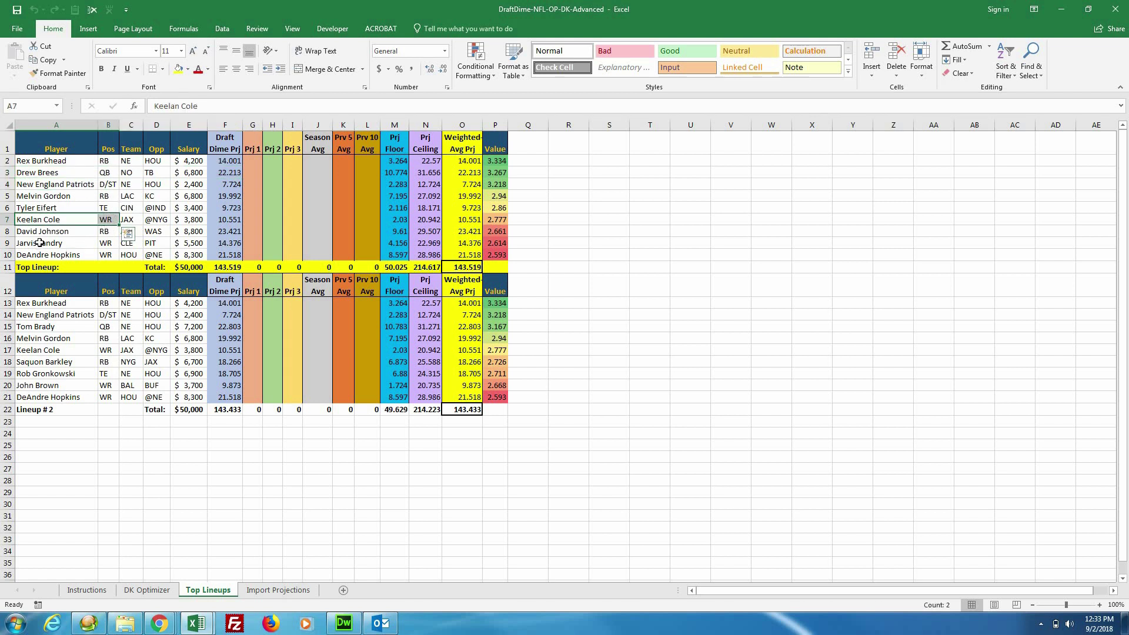
left_click(80, 244)
left_click_drag(80, 244, 188, 242)
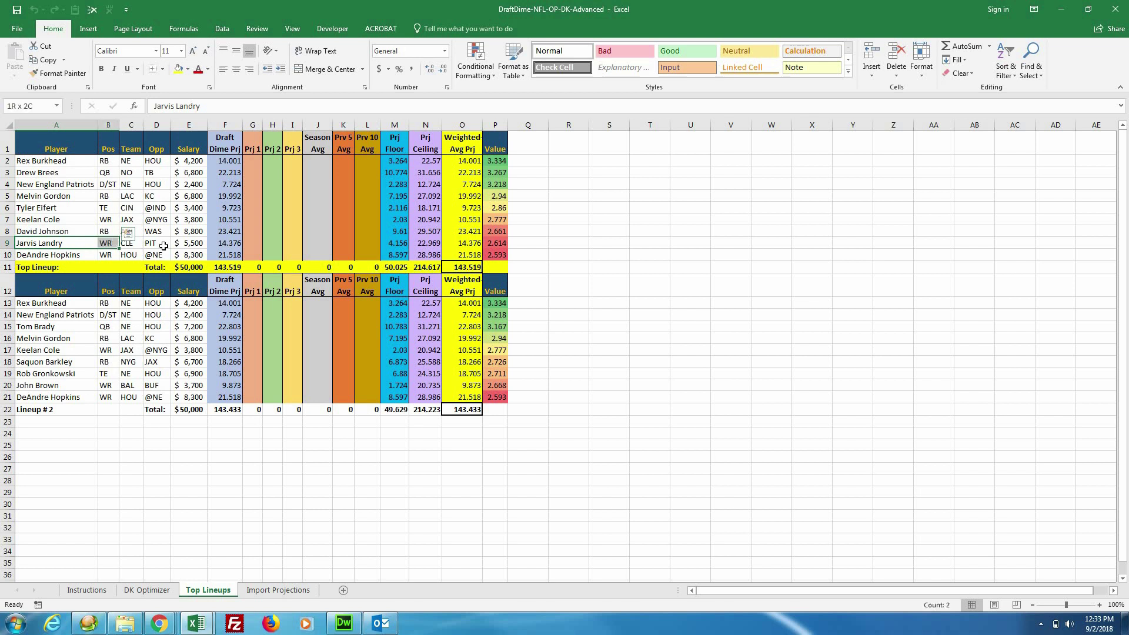
key("ctrl+v")
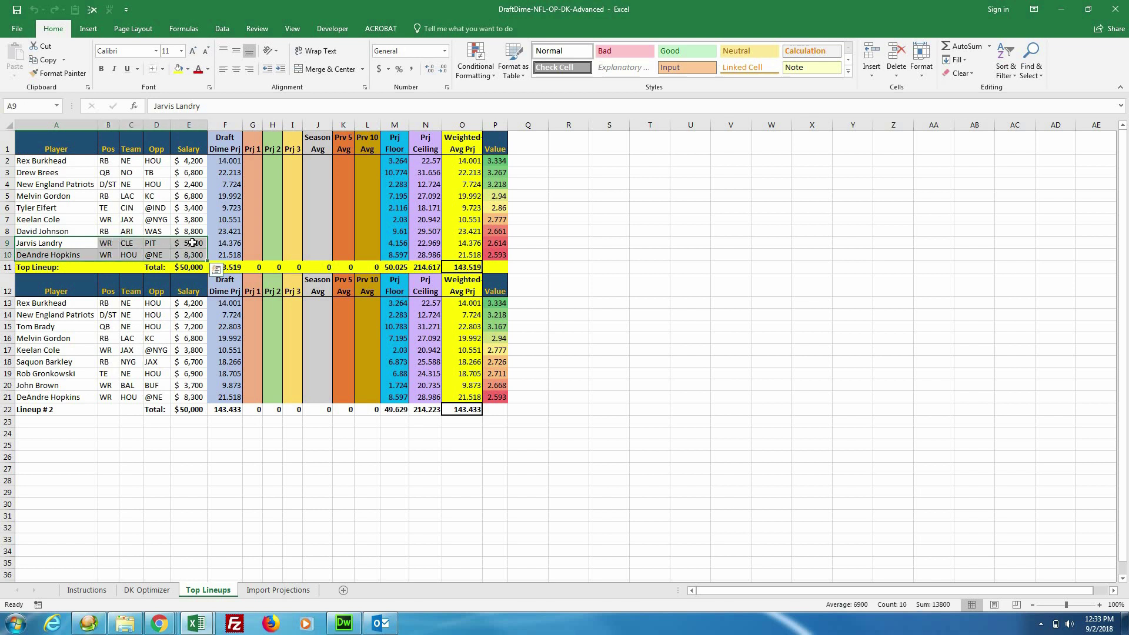
left_click(199, 242)
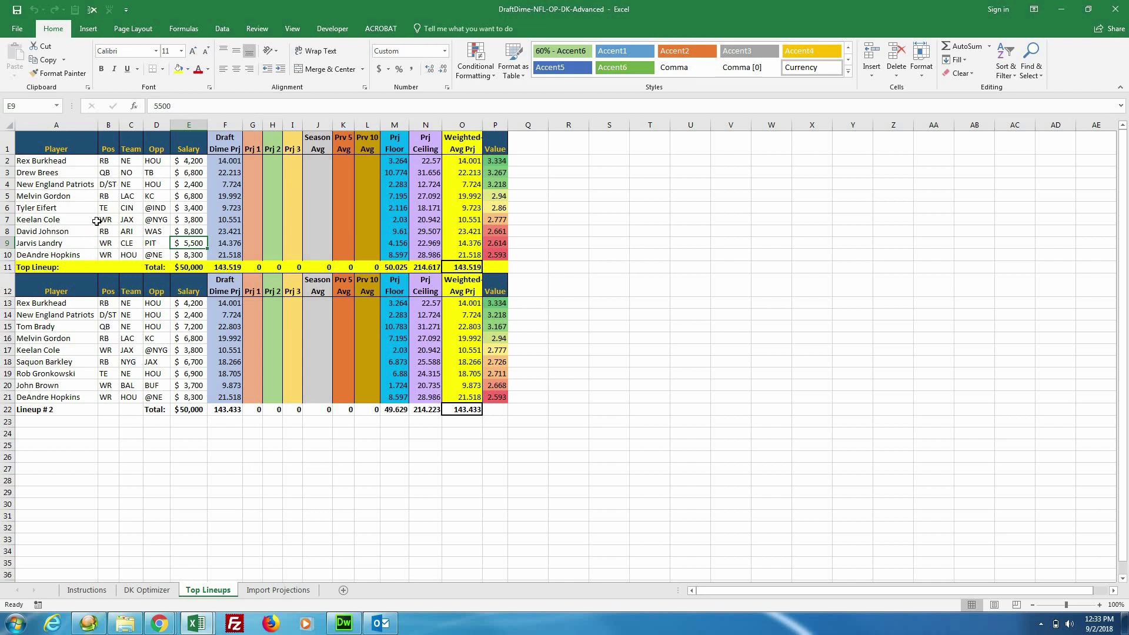
left_click(75, 209)
left_click_drag(75, 209, 109, 208)
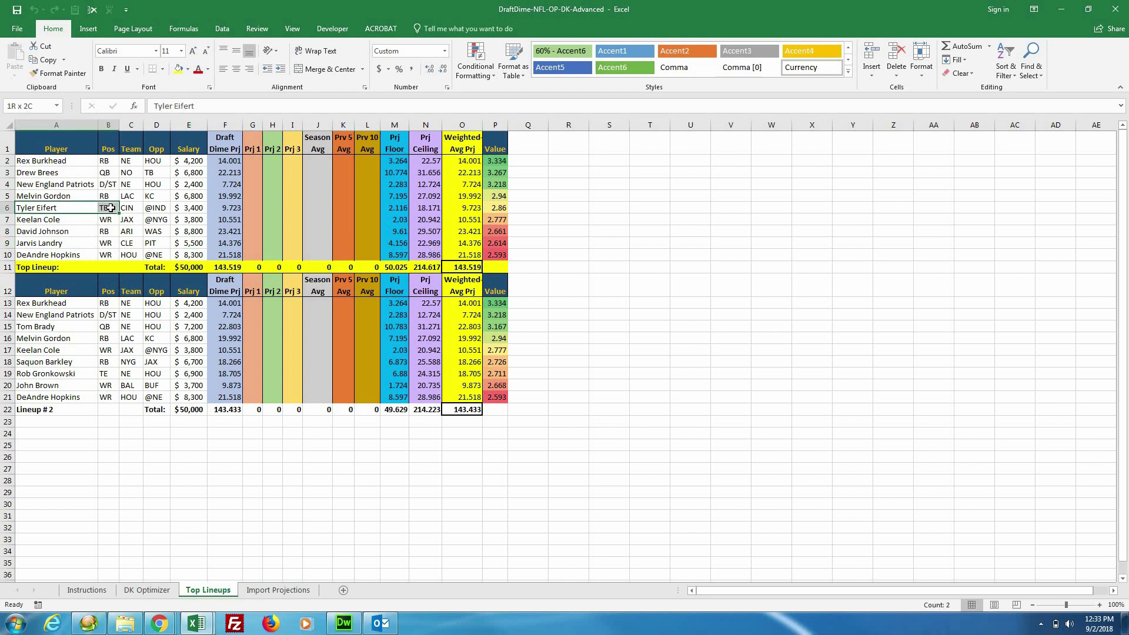
left_click(91, 184)
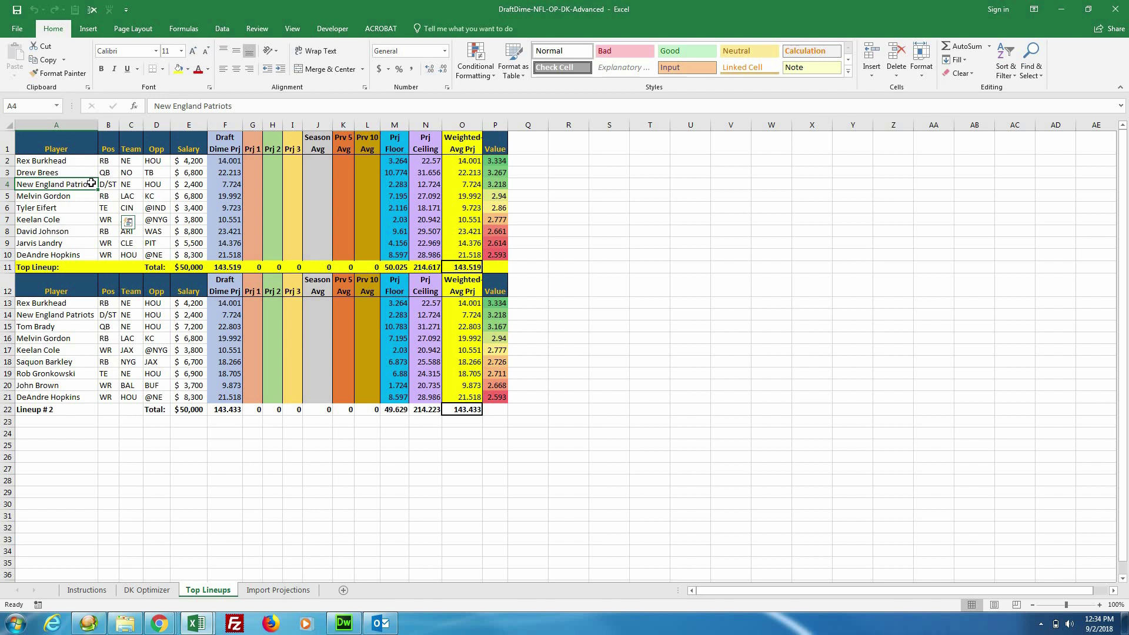